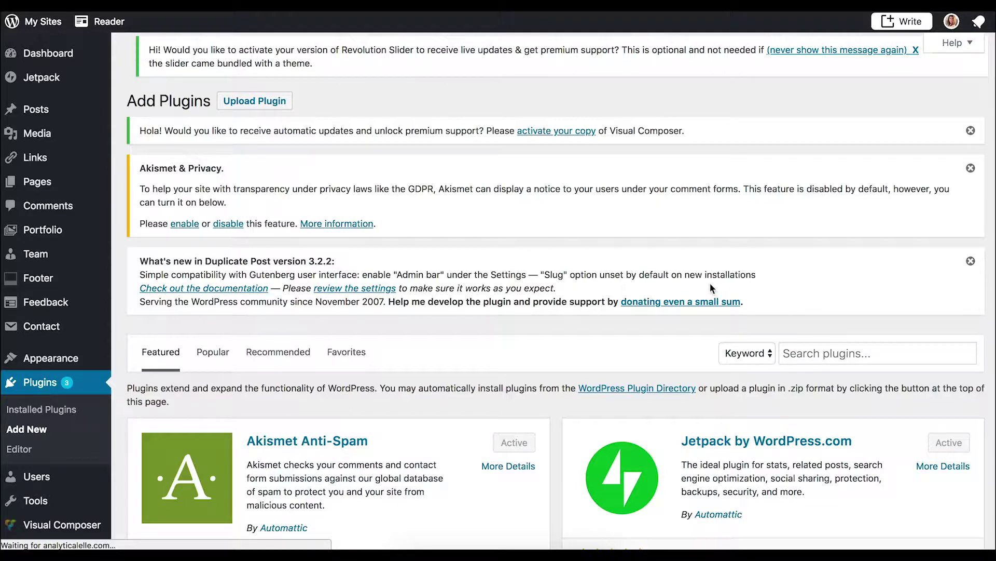
Step: Search the plugin directory for 'woopra' and install the Woopra Analytics Plugin
{"action": "scroll", "coordinate": [711, 284], "scroll_direction": "down", "scroll_amount": 3}
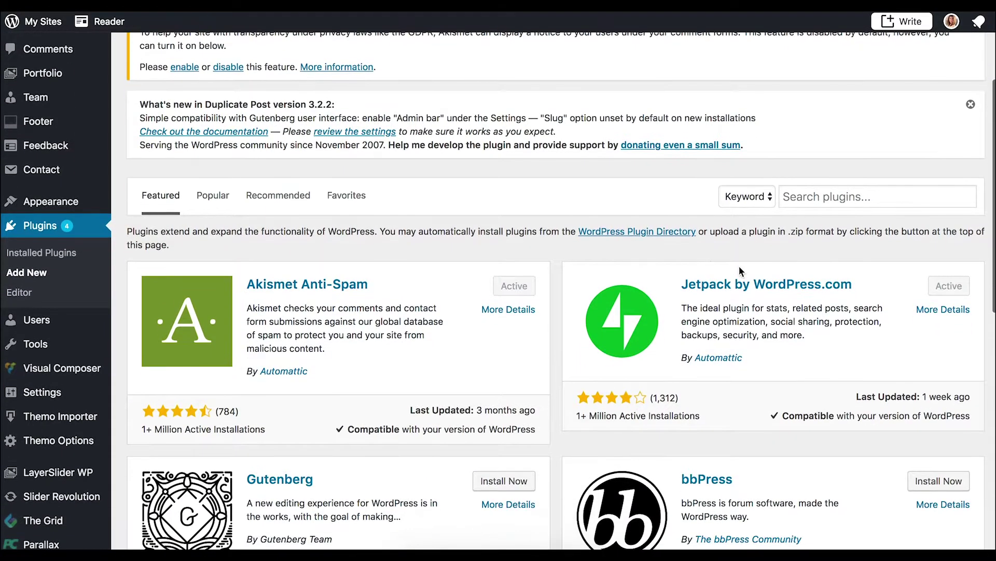
{"action": "left_click", "coordinate": [866, 197]}
{"action": "type", "text": "woopra"}
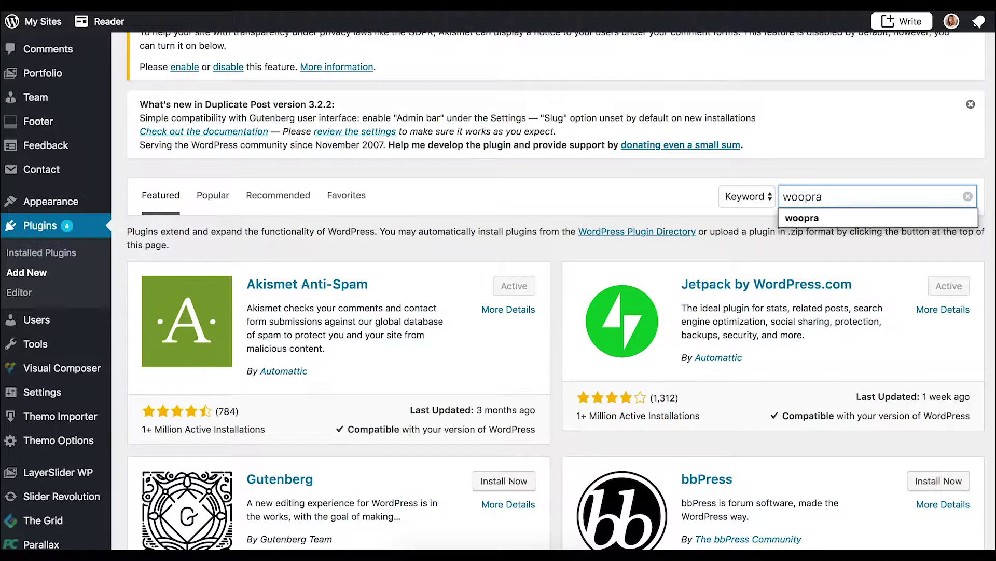
{"action": "key", "text": "Return"}
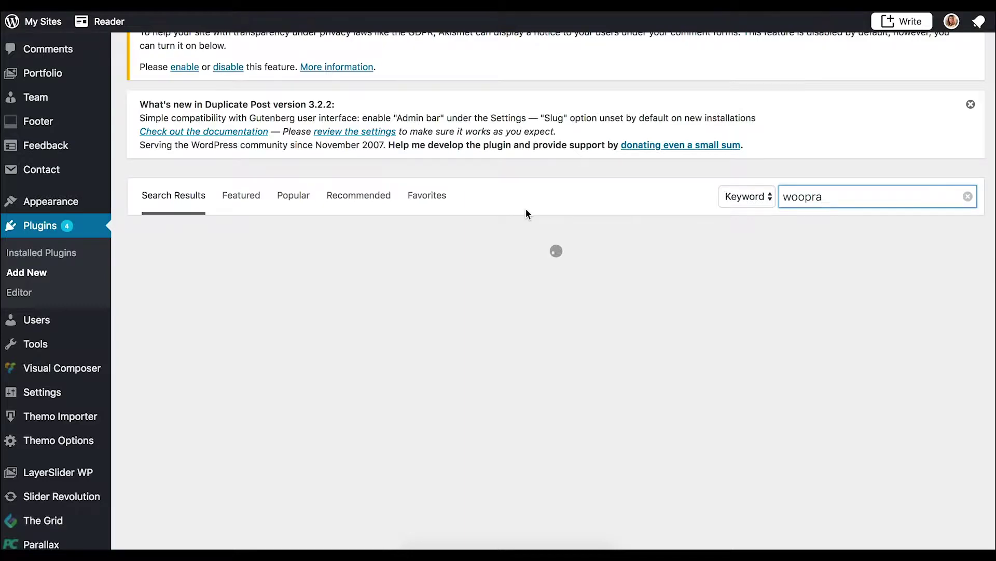
{"action": "scroll", "coordinate": [434, 242], "scroll_direction": "down", "scroll_amount": 2}
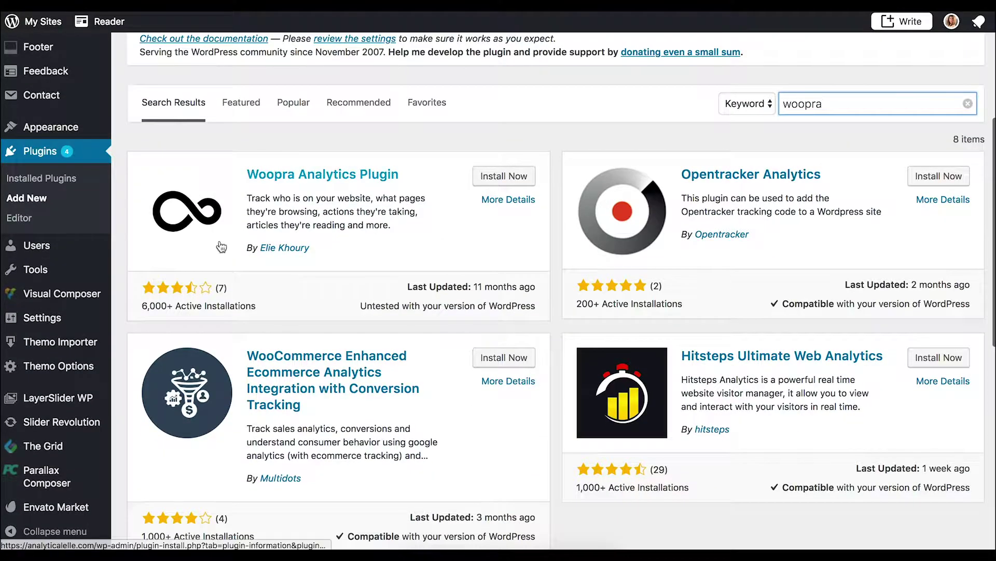
{"action": "left_click", "coordinate": [502, 199]}
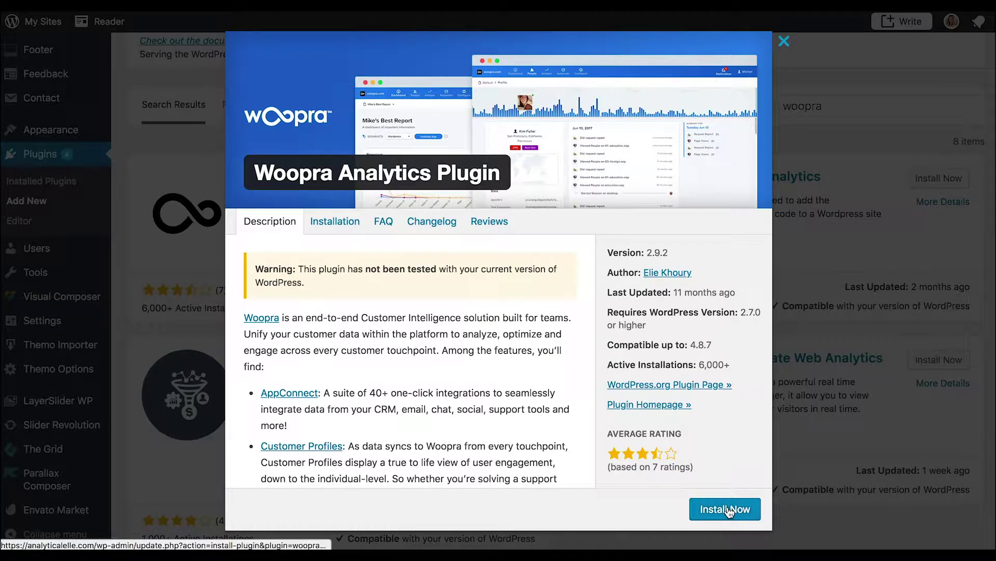
{"action": "left_click", "coordinate": [727, 510]}
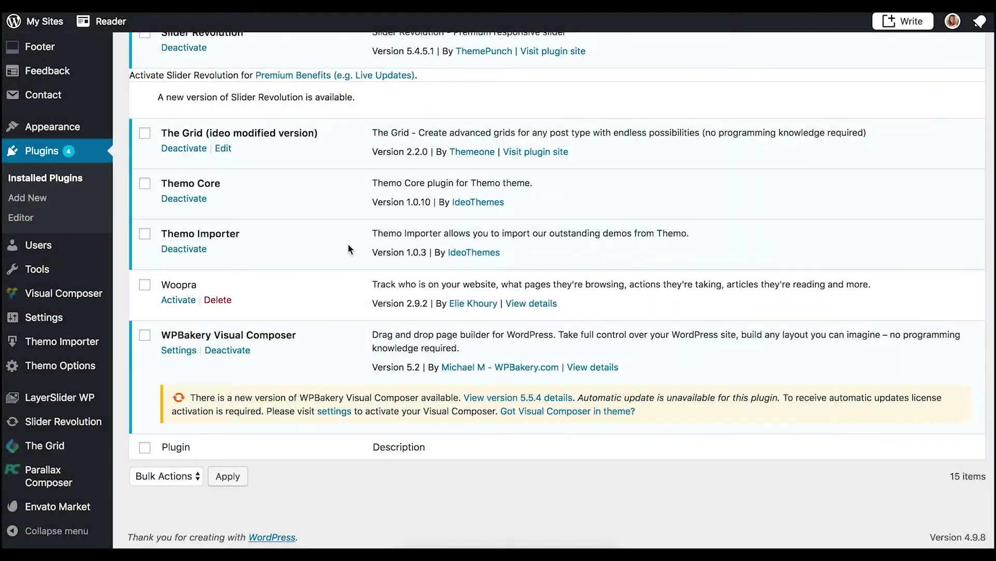
Step: Activate the Woopra plugin from the Installed Plugins list
{"action": "scroll", "coordinate": [350, 244], "scroll_direction": "up", "scroll_amount": 10}
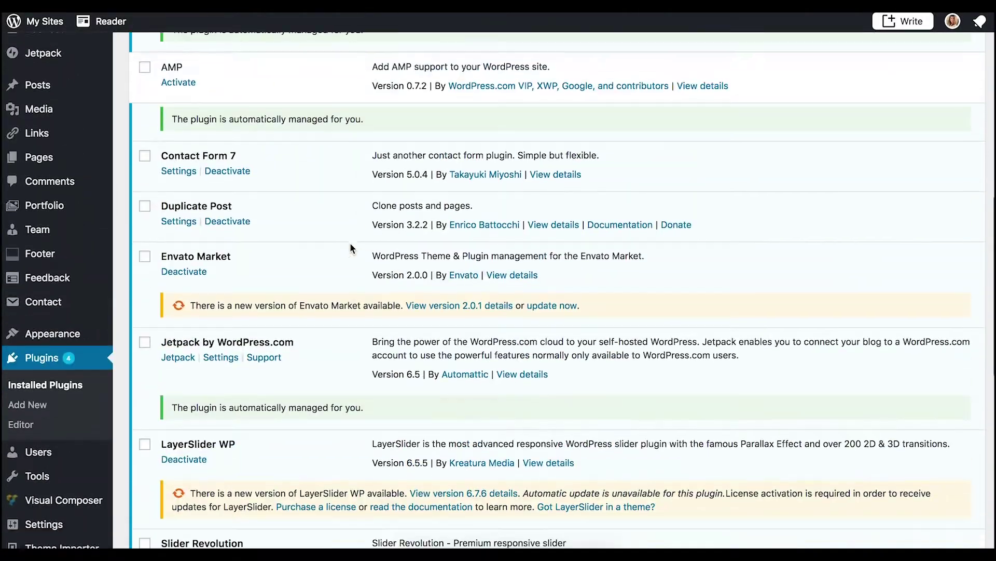
{"action": "scroll", "coordinate": [349, 244], "scroll_direction": "down", "scroll_amount": 6}
{"action": "scroll", "coordinate": [350, 242], "scroll_direction": "down", "scroll_amount": 3}
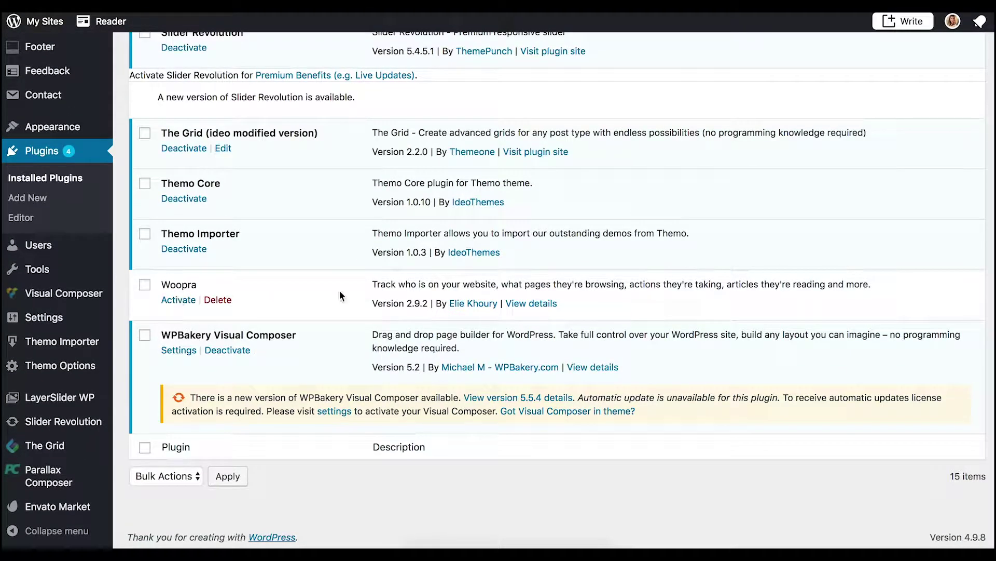
{"action": "left_click", "coordinate": [182, 303]}
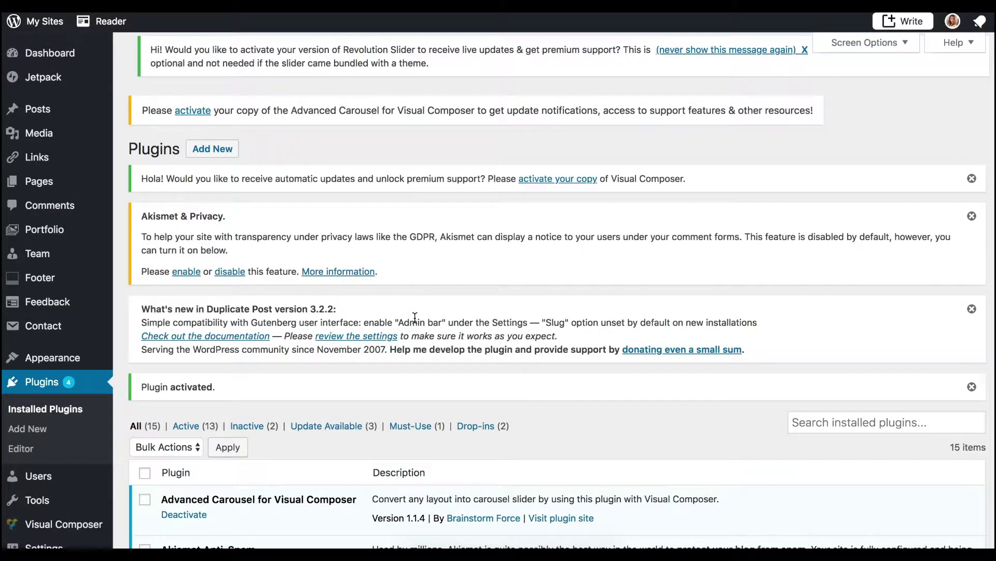
{"action": "scroll", "coordinate": [415, 316], "scroll_direction": "down", "scroll_amount": 14}
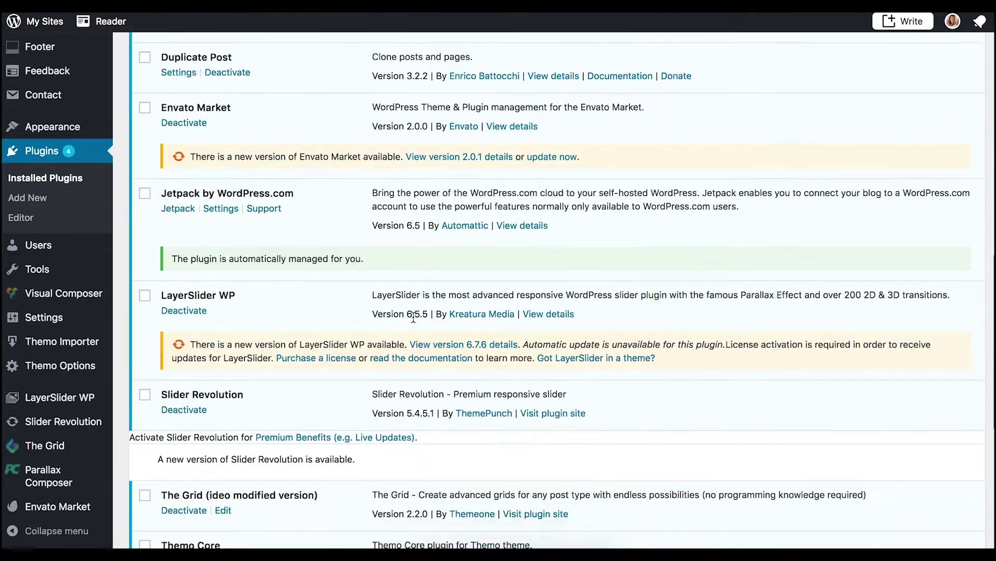
{"action": "scroll", "coordinate": [414, 316], "scroll_direction": "down", "scroll_amount": 7}
Step: In Woopra's settings, enable download tracking, outgoing link tracking and hiding of campaign properties
{"action": "left_click", "coordinate": [182, 303]}
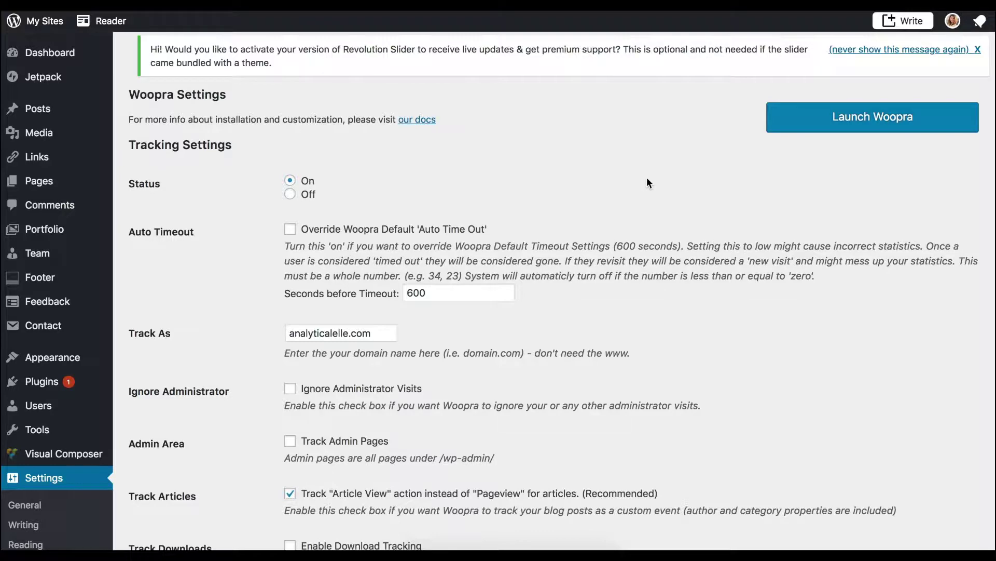
{"action": "scroll", "coordinate": [647, 177], "scroll_direction": "down", "scroll_amount": 1}
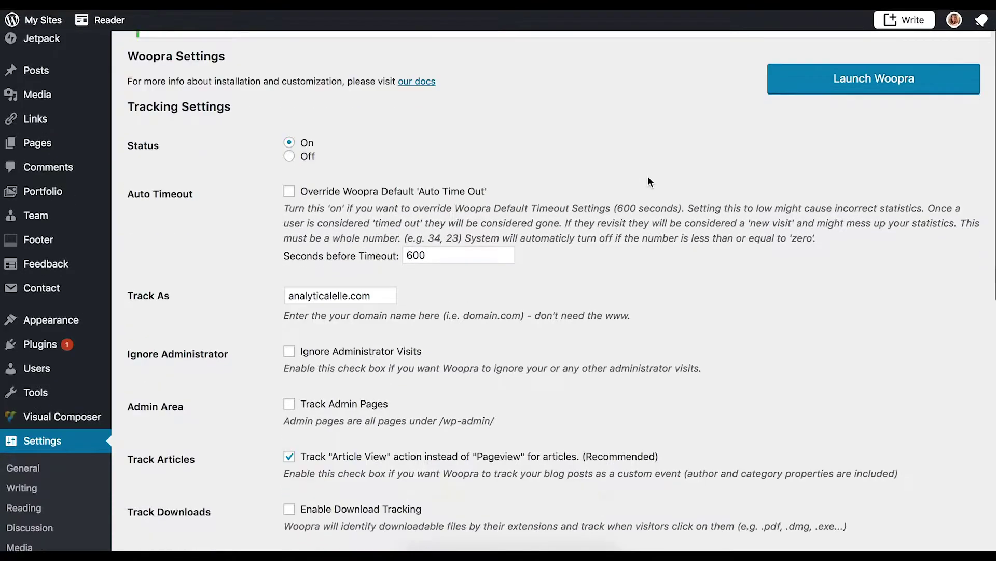
{"action": "scroll", "coordinate": [649, 181], "scroll_direction": "down", "scroll_amount": 6}
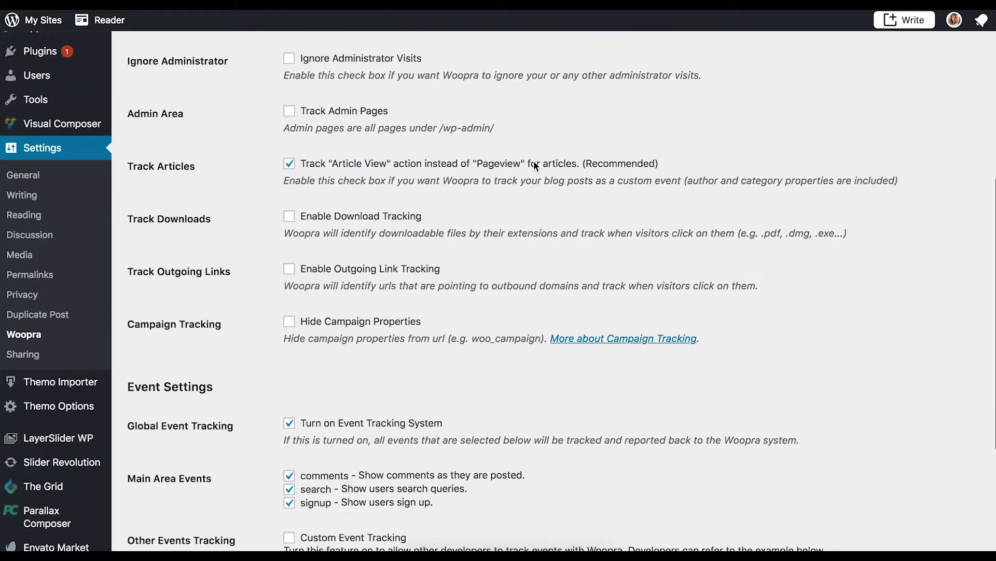
{"action": "scroll", "coordinate": [569, 194], "scroll_direction": "down", "scroll_amount": 1}
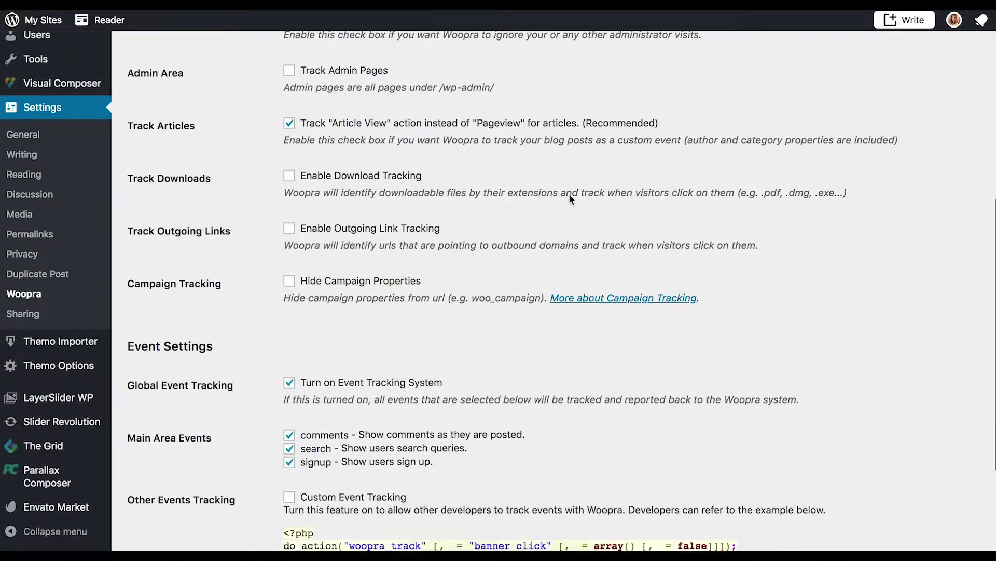
{"action": "scroll", "coordinate": [568, 194], "scroll_direction": "down", "scroll_amount": 1}
{"action": "left_click", "coordinate": [289, 139]}
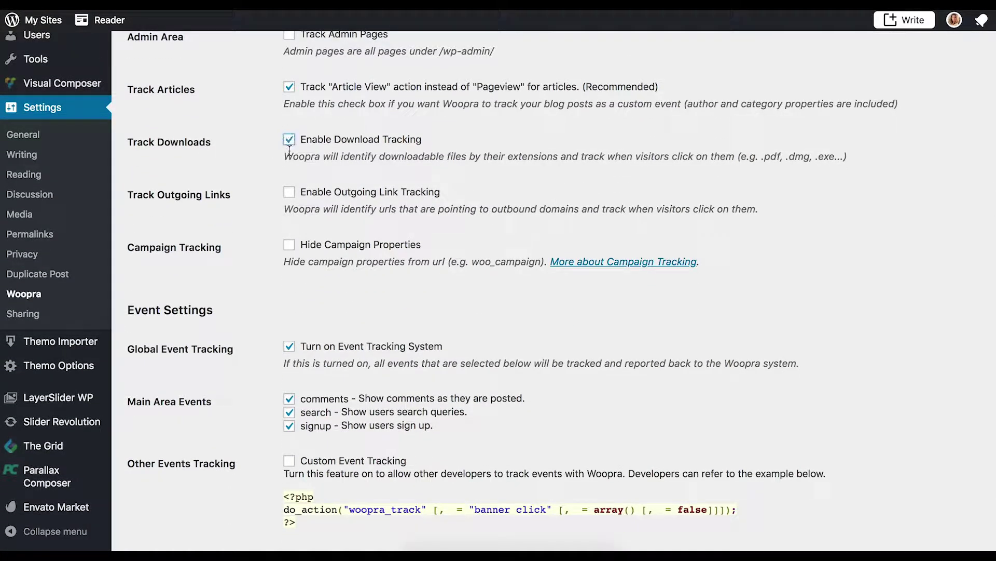
{"action": "left_click", "coordinate": [289, 193]}
{"action": "left_click", "coordinate": [289, 244]}
{"action": "scroll", "coordinate": [476, 302], "scroll_direction": "down", "scroll_amount": 3}
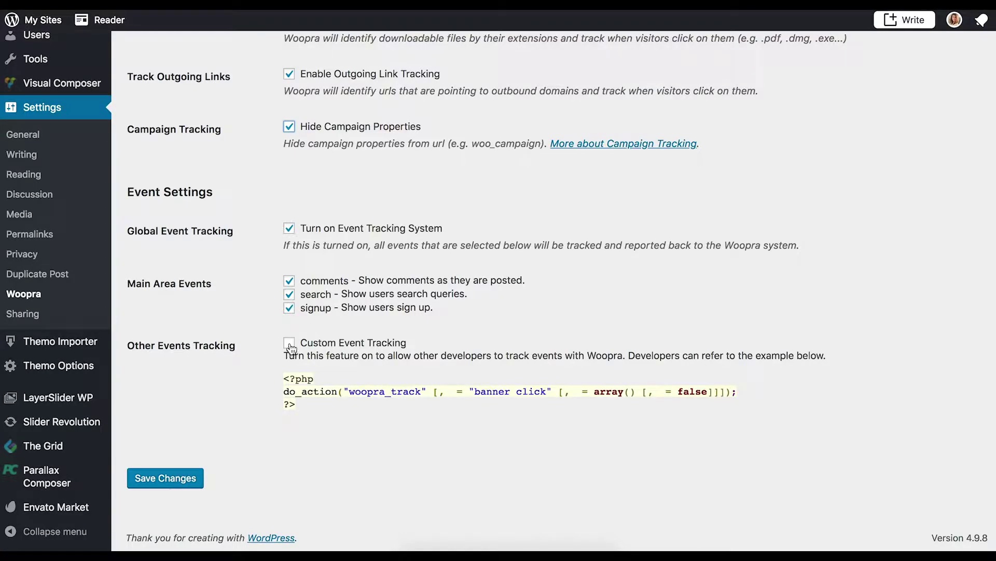
Step: Save the Woopra settings and bring up the Theme Editor for the Themo theme
{"action": "left_click", "coordinate": [182, 480]}
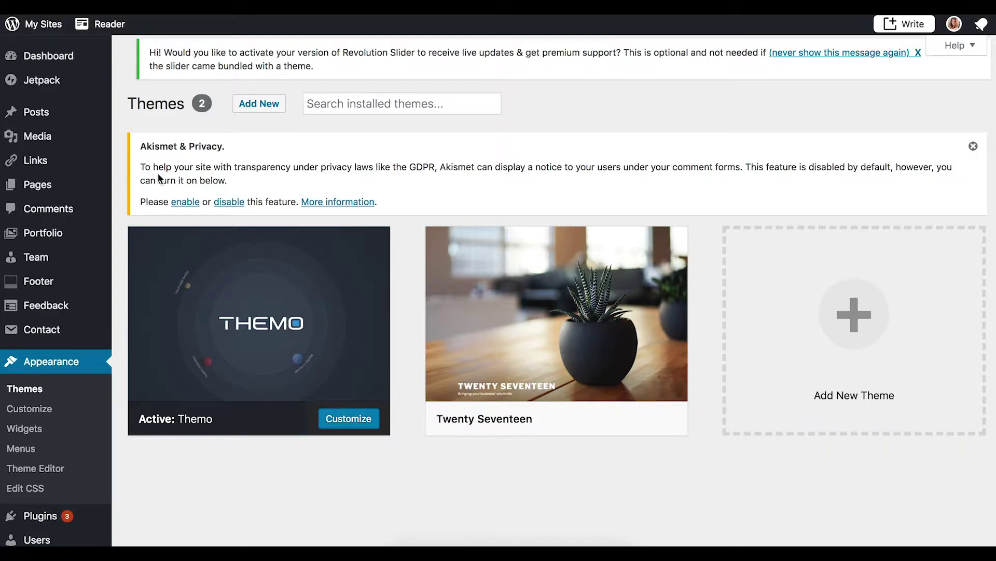
{"action": "scroll", "coordinate": [51, 400], "scroll_direction": "down", "scroll_amount": 1}
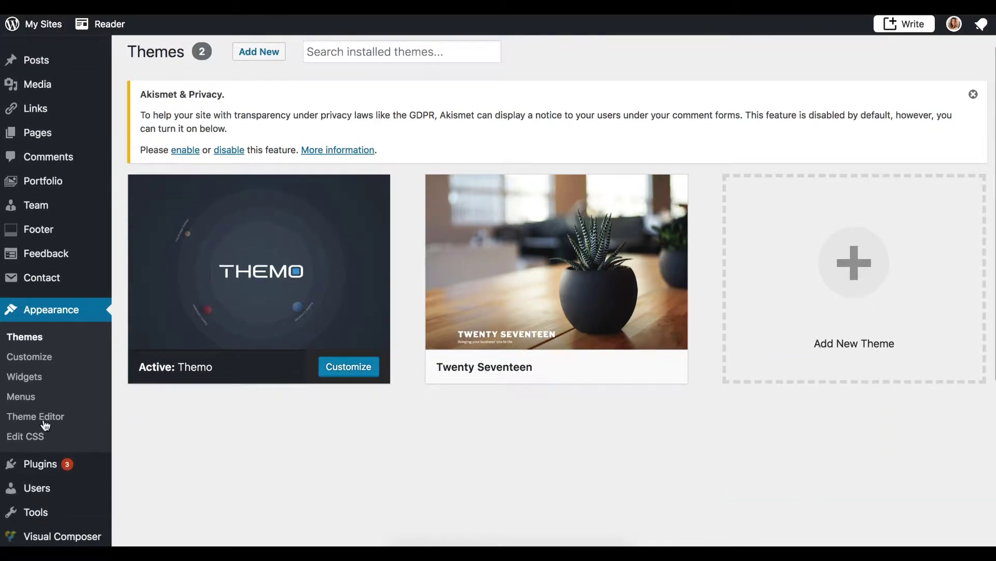
{"action": "left_click", "coordinate": [58, 425]}
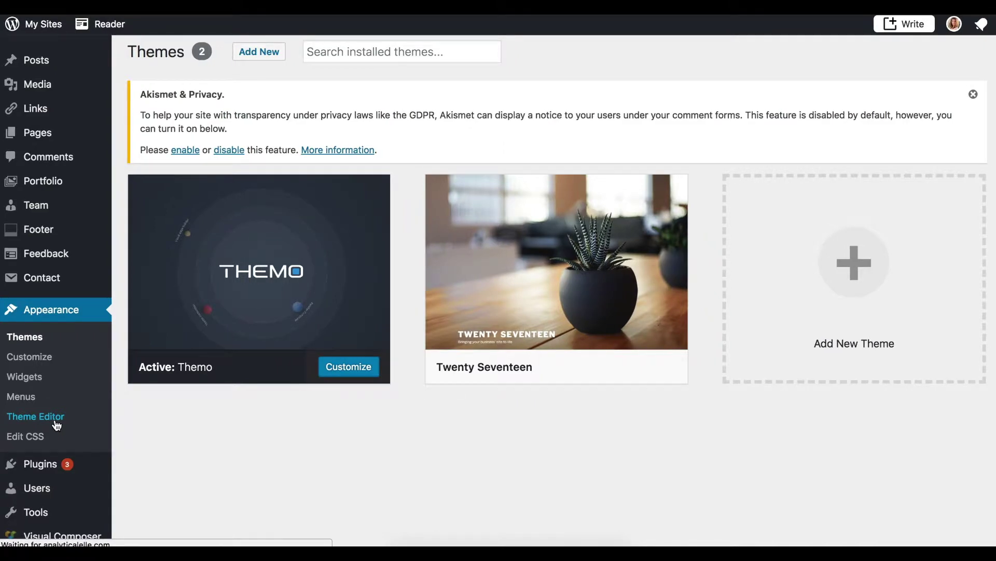
{"action": "scroll", "coordinate": [824, 363], "scroll_direction": "down", "scroll_amount": 6}
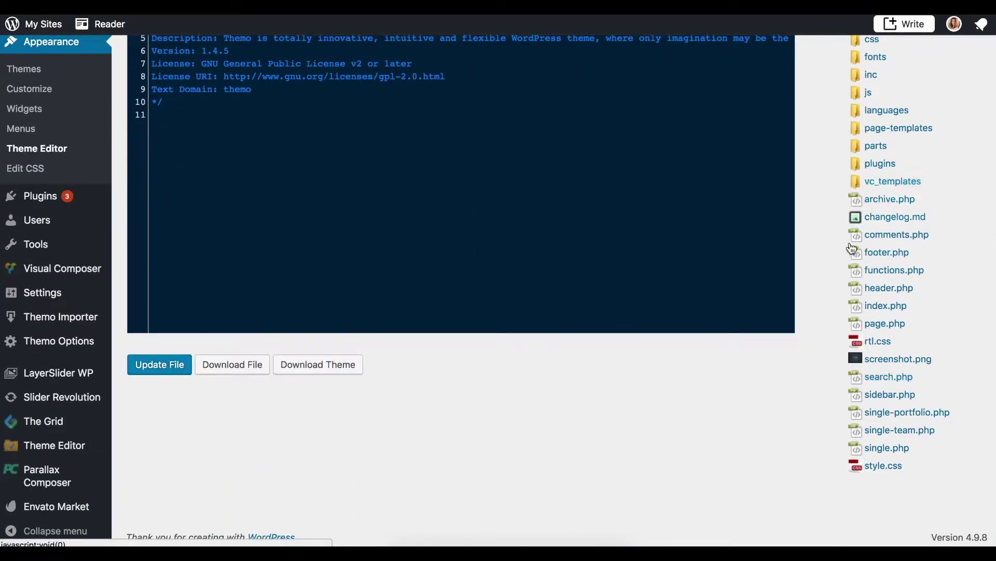
Step: Paste the Woopra identify and track script after wp_head in header.php and save the file
{"action": "left_click", "coordinate": [890, 289]}
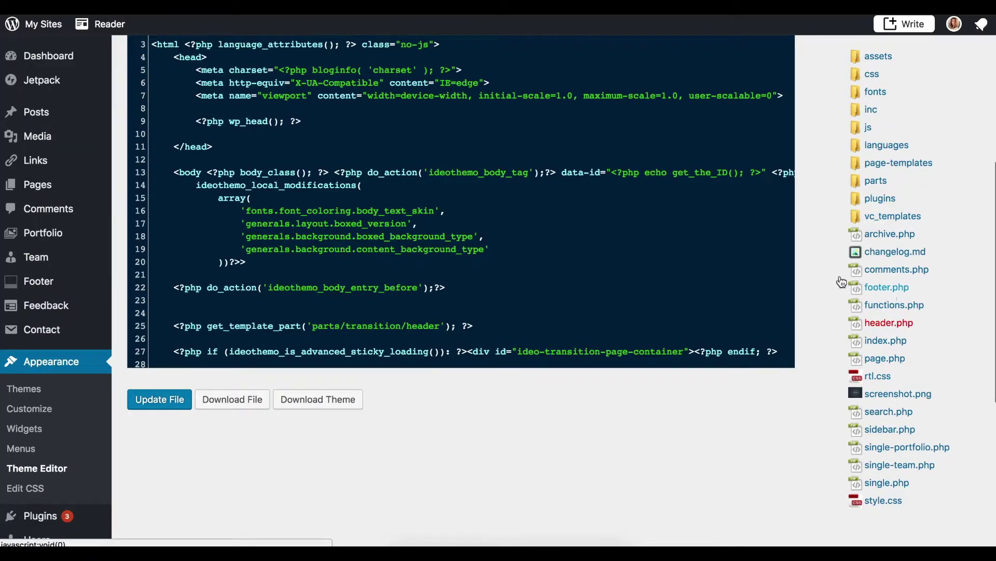
{"action": "scroll", "coordinate": [388, 211], "scroll_direction": "up", "scroll_amount": 1}
{"action": "left_click", "coordinate": [304, 123]}
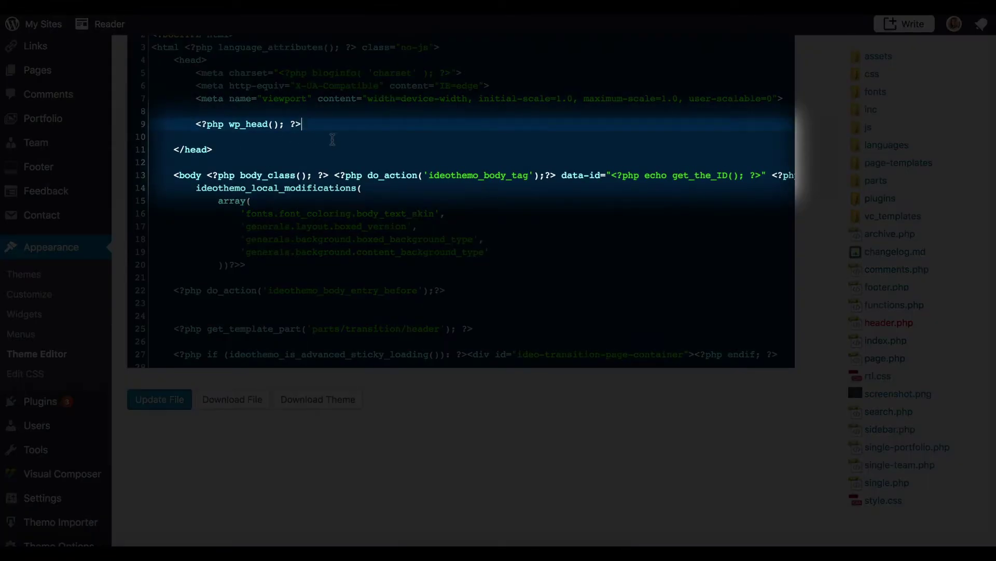
{"action": "key", "text": "Return"}
{"action": "key", "text": "Return"}
{"action": "type", "text": "<script> document.addEventListener( 'wpcf7mailsent', function( event ) {     woopra.identify({         name: document.querySelector(\"input[name=your-name]\").value,         email: document.querySelector(\"input[name=your-email]\").value     });       woopra.track(\"submit form\", {     message: document.querySelector(\"textarea[name=your-message]\").value }) }) </script>"}
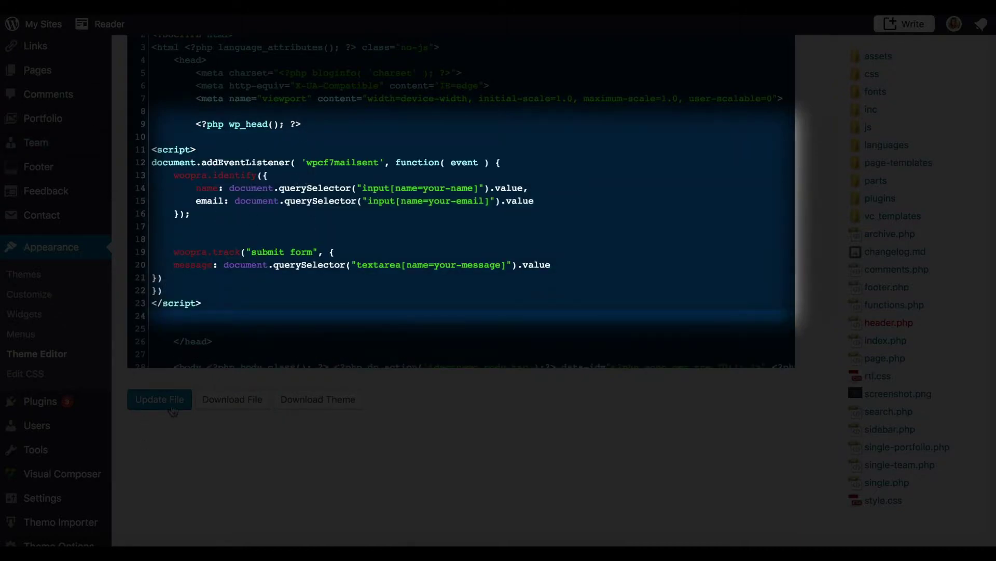
{"action": "left_click", "coordinate": [173, 410]}
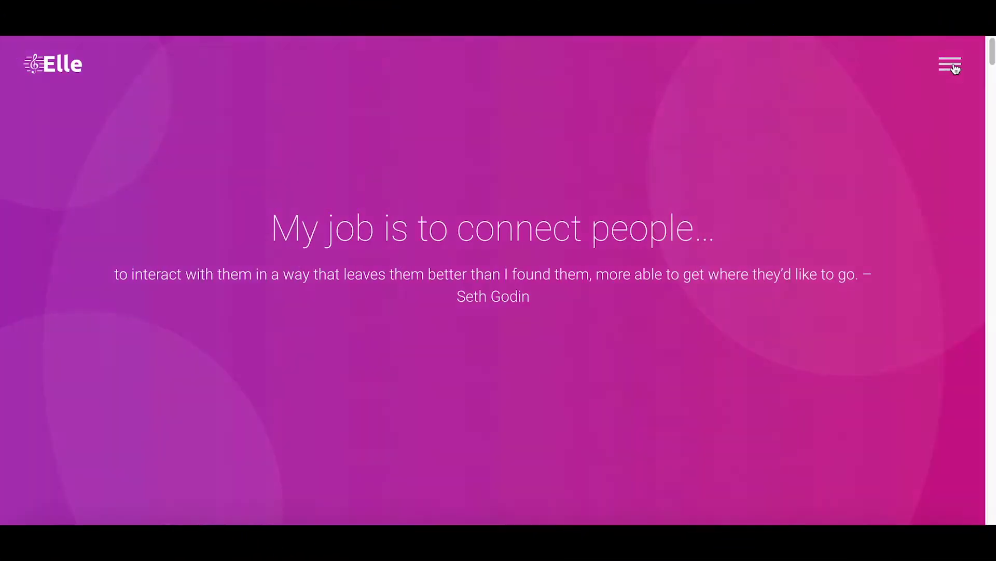
Step: Browse the live site's Process section, then return to Home
{"action": "left_click", "coordinate": [953, 65]}
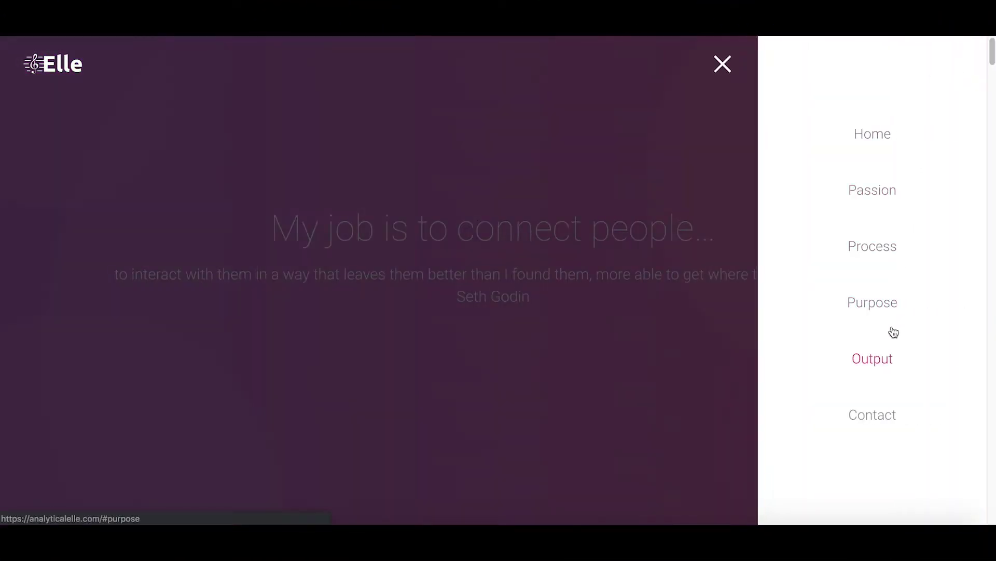
{"action": "left_click", "coordinate": [886, 248]}
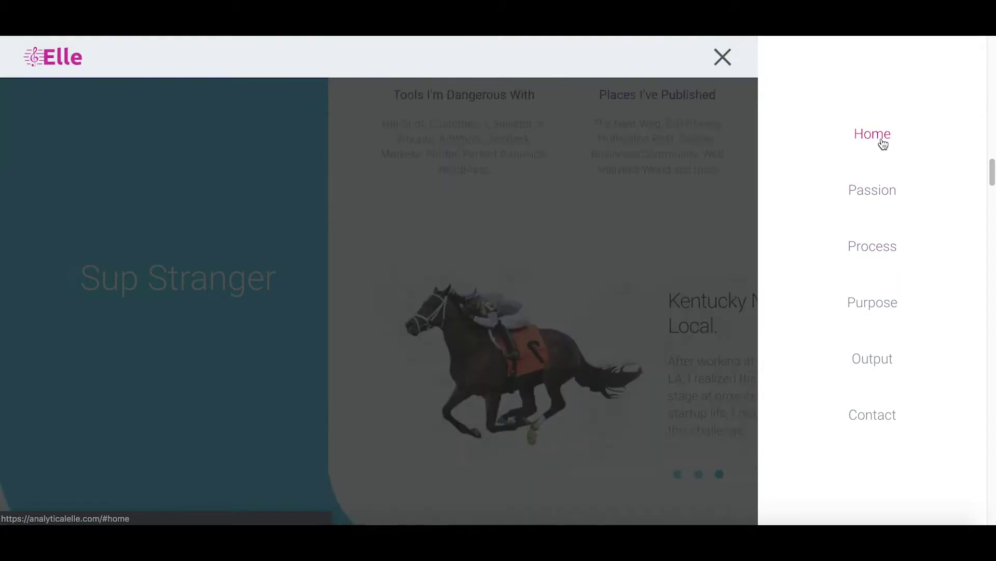
{"action": "left_click", "coordinate": [882, 143]}
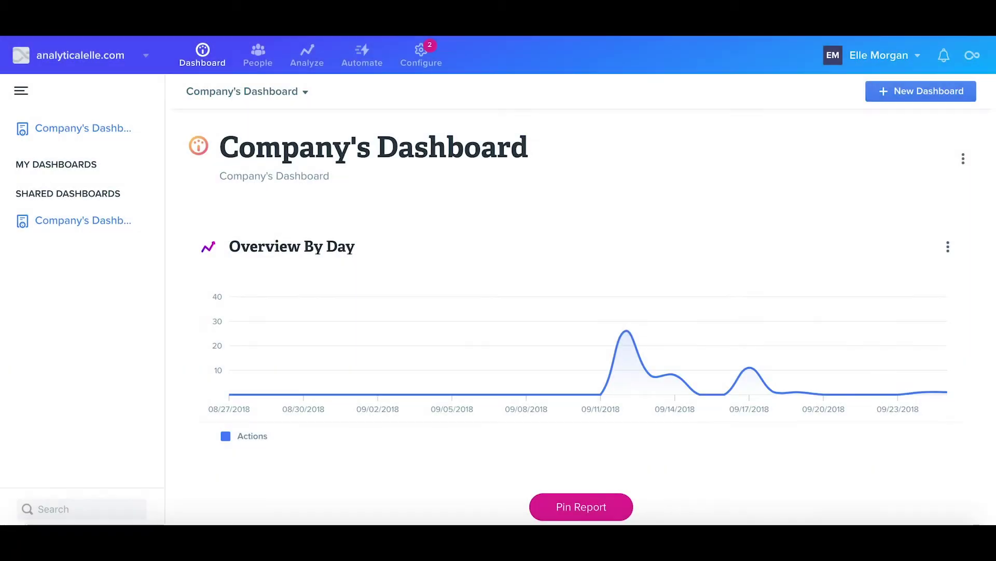
Step: Open the People report's configuration and start, then cancel, an 'ip' filter
{"action": "left_click", "coordinate": [262, 65]}
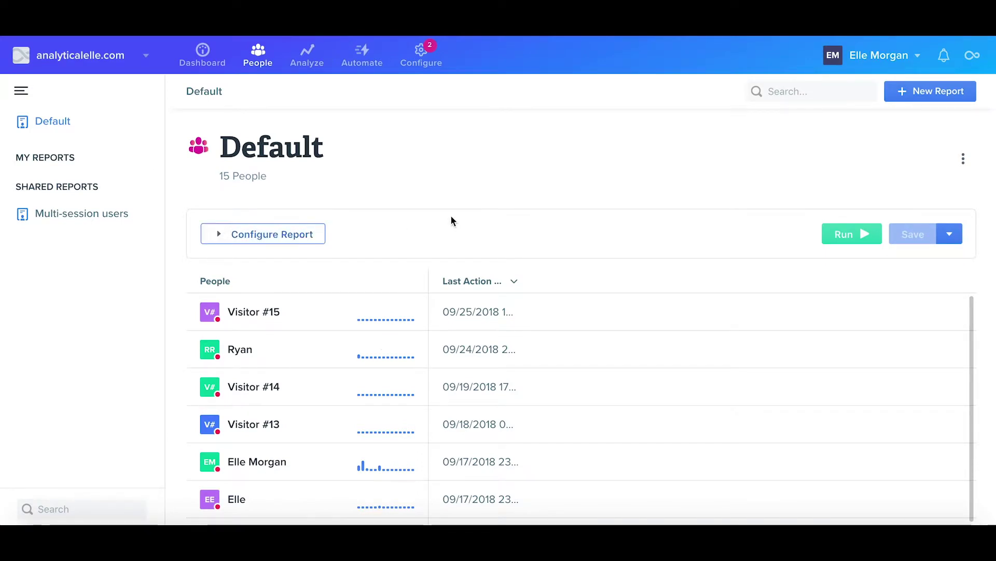
{"action": "left_click", "coordinate": [293, 236]}
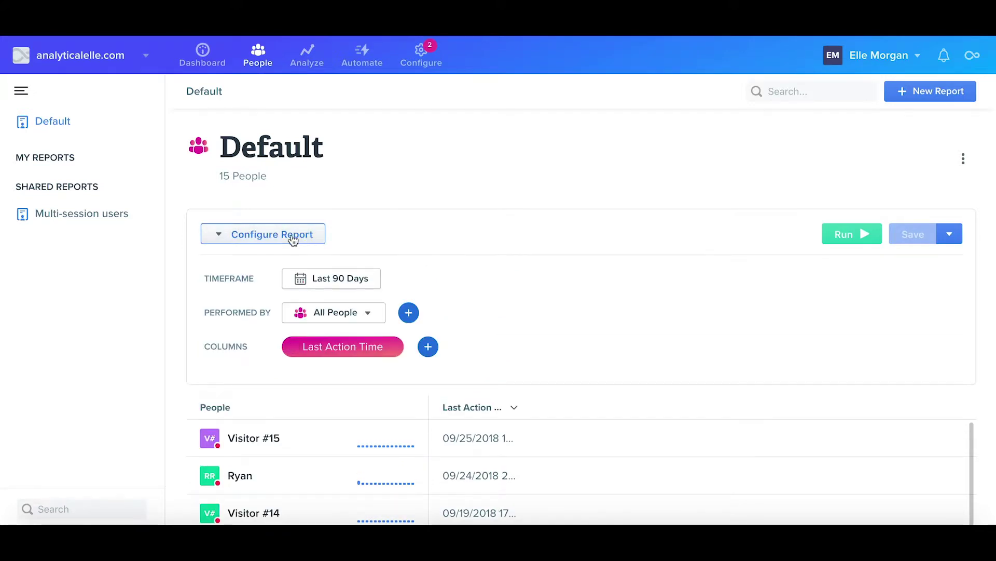
{"action": "left_click", "coordinate": [408, 312]}
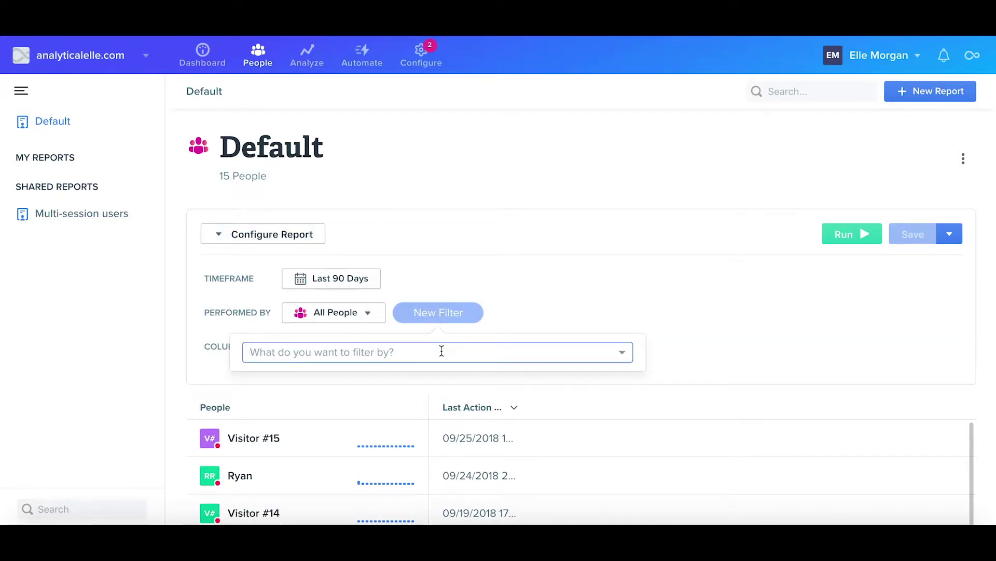
{"action": "type", "text": "ip"}
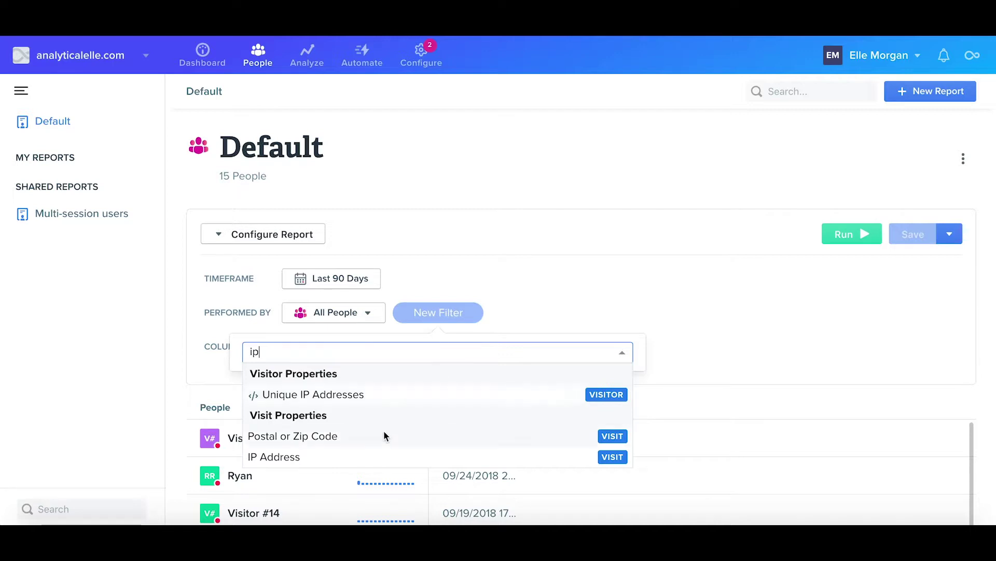
{"action": "left_click", "coordinate": [622, 258]}
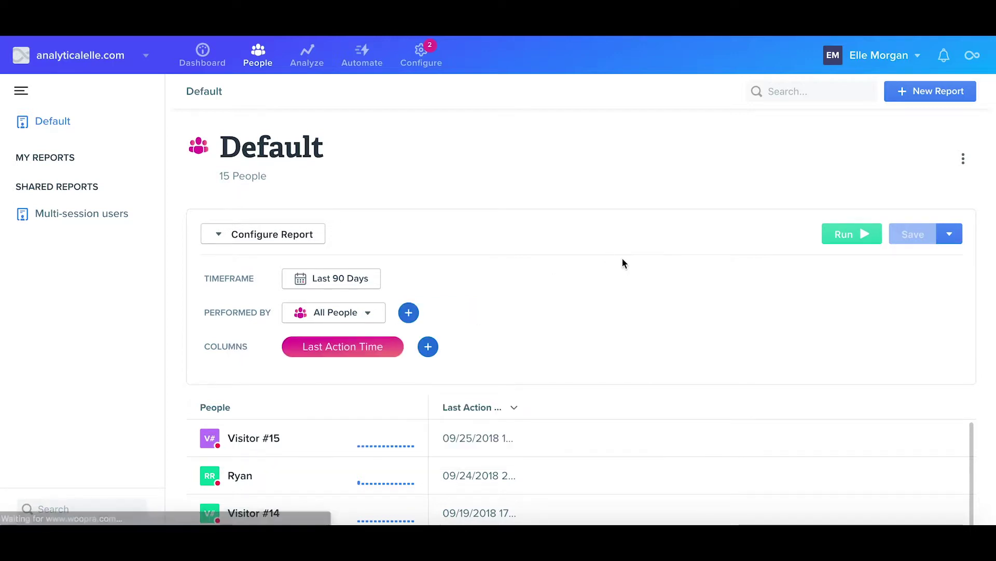
Step: Open Visitor #15's profile and expand its latest session's details
{"action": "scroll", "coordinate": [618, 262], "scroll_direction": "down", "scroll_amount": 1}
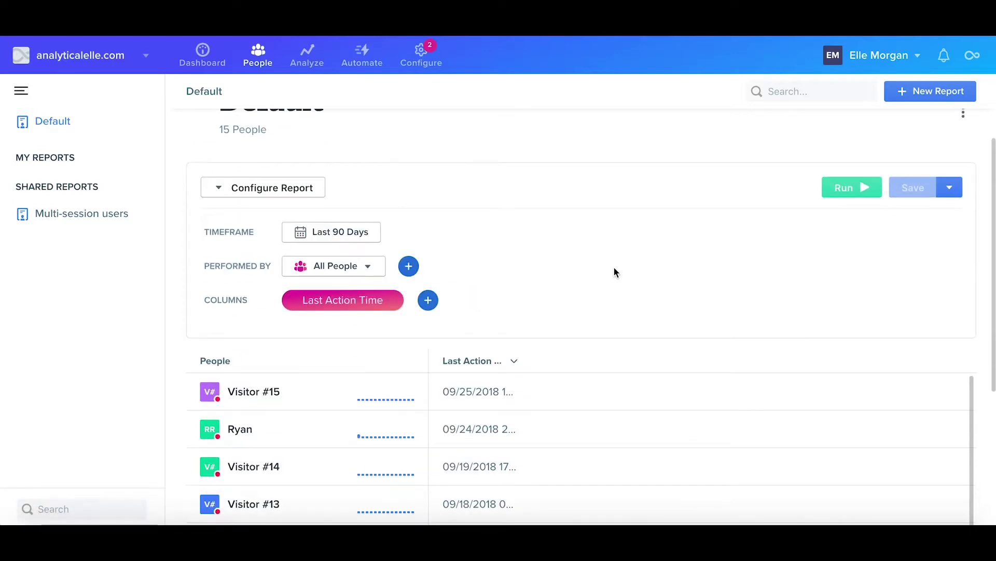
{"action": "left_click", "coordinate": [265, 393]}
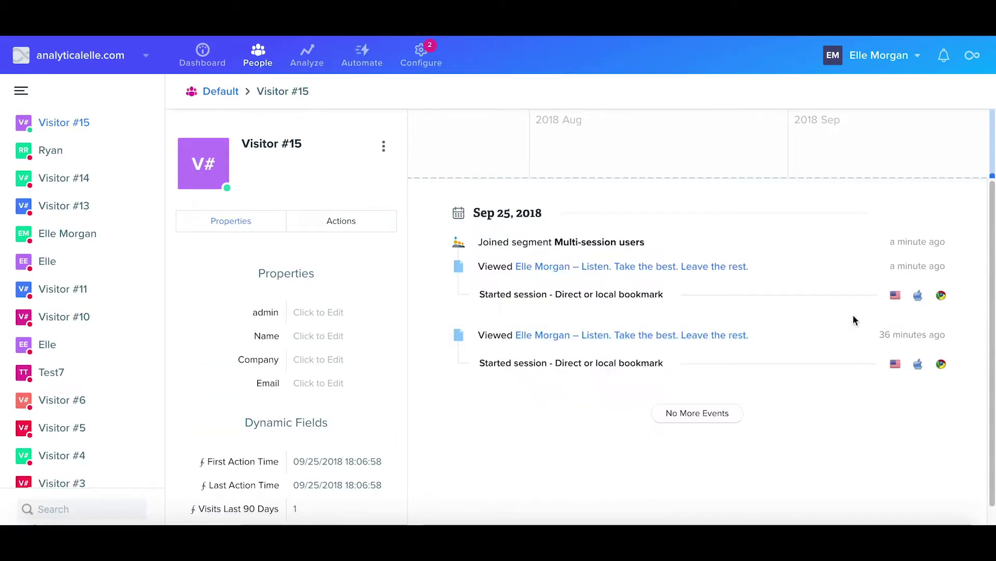
{"action": "left_click", "coordinate": [803, 291]}
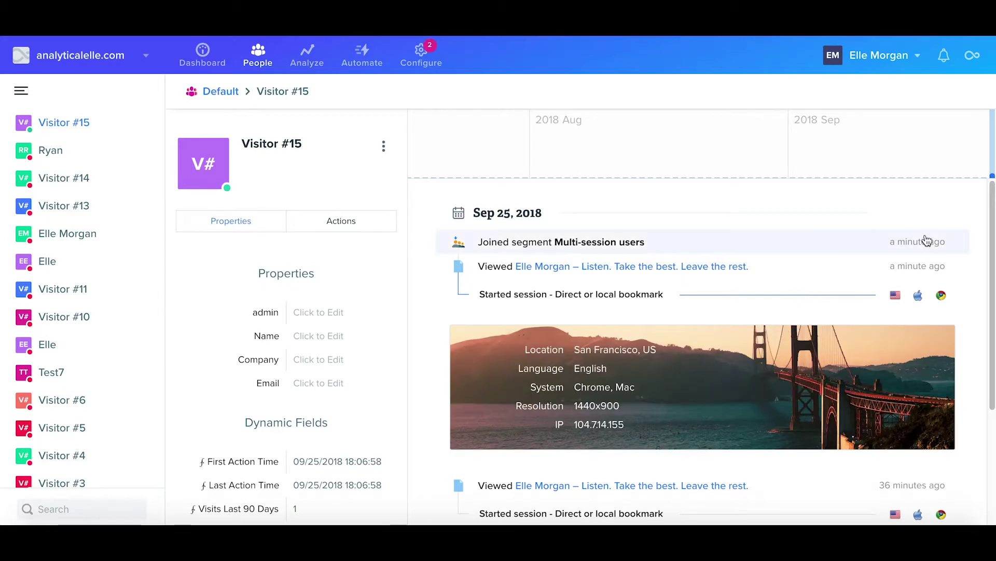
{"action": "mouse_move", "coordinate": [895, 274]}
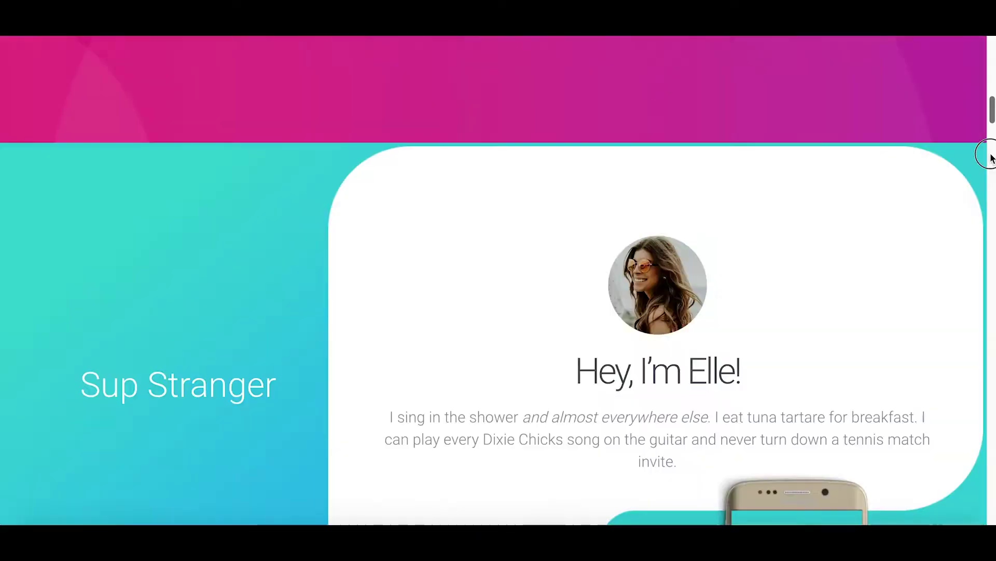
Step: Send the contact form with a test name, a test e-mail and message 'This is the Woopra test 01.'
{"action": "left_click_drag", "start_coordinate": [989, 151], "coordinate": [992, 499]}
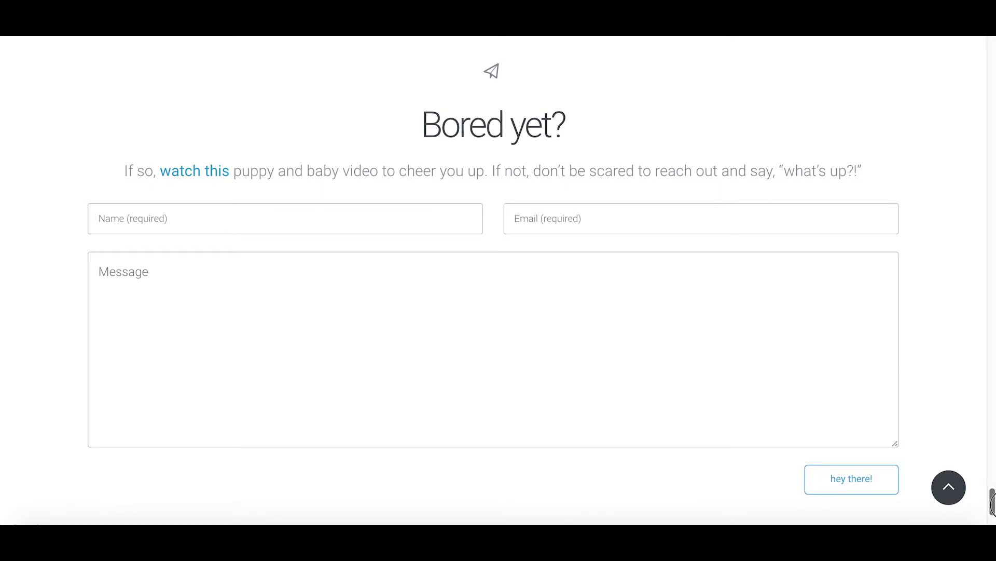
{"action": "left_click", "coordinate": [245, 209]}
{"action": "type", "text": "ryan"}
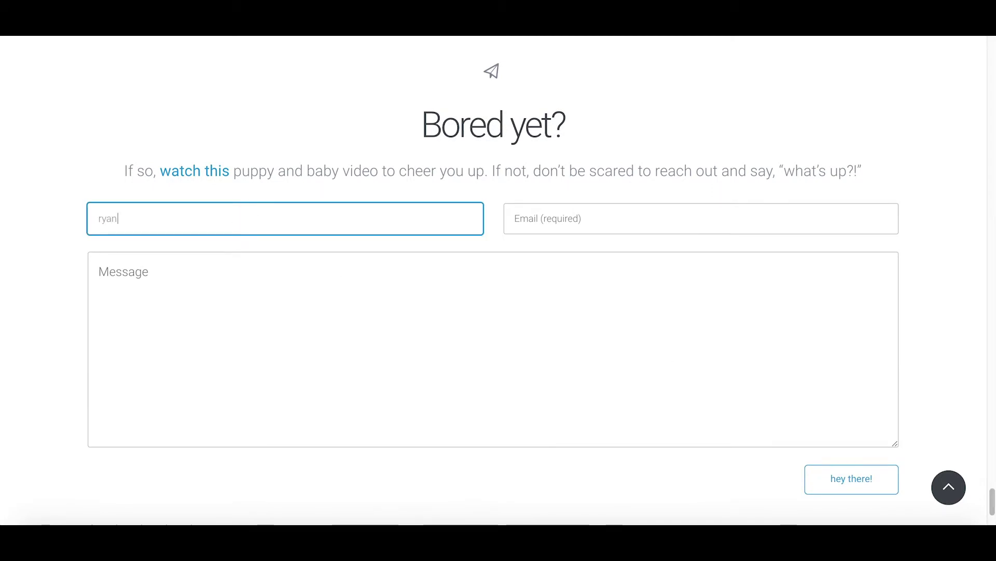
{"action": "type", "text": "test01"}
{"action": "left_click", "coordinate": [562, 220]}
{"action": "key", "text": "ctrl+v"}
{"action": "left_click", "coordinate": [490, 299]}
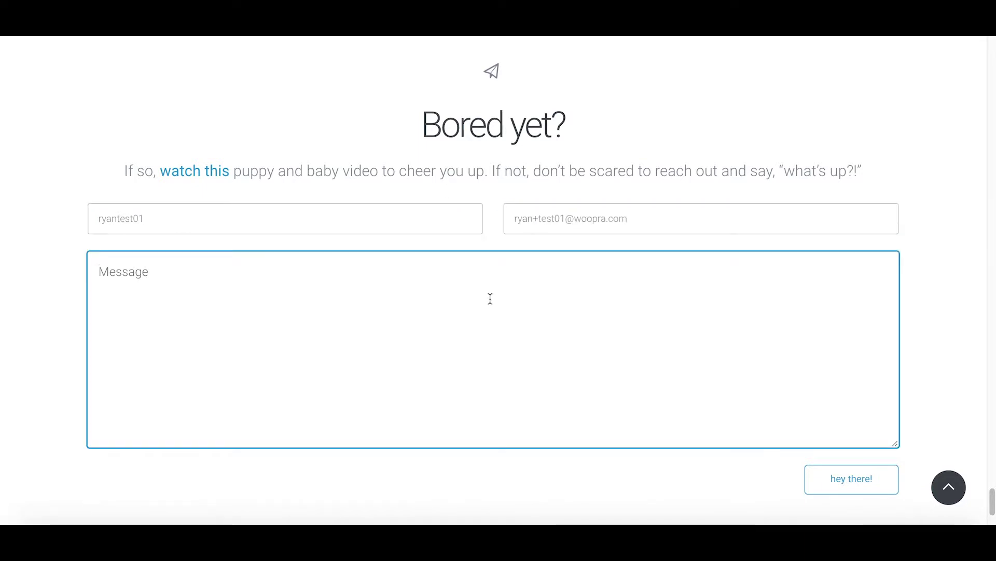
{"action": "type", "text": "This is the Woopra "}
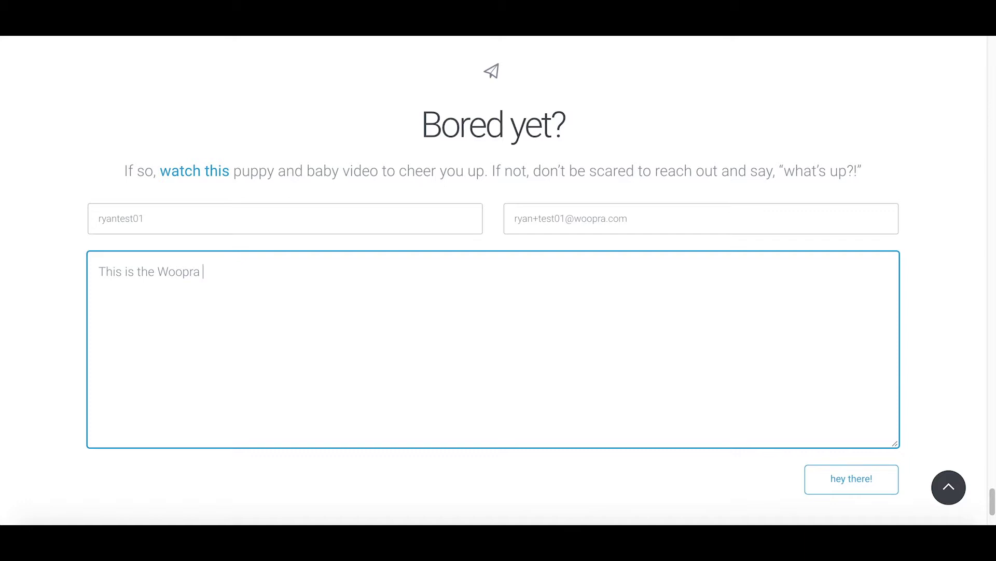
{"action": "type", "text": "test 01."}
{"action": "key", "text": "Tab"}
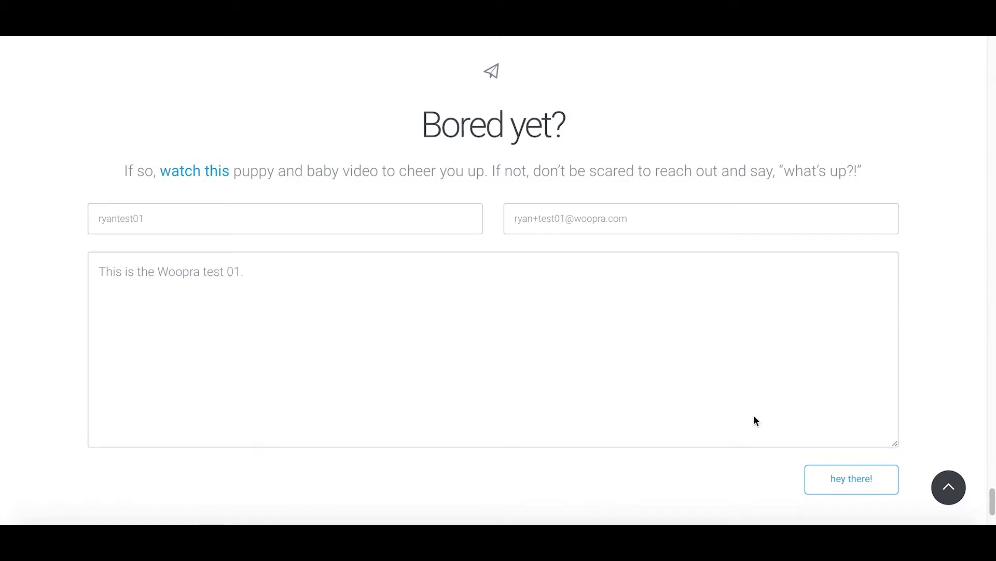
{"action": "left_click", "coordinate": [859, 487]}
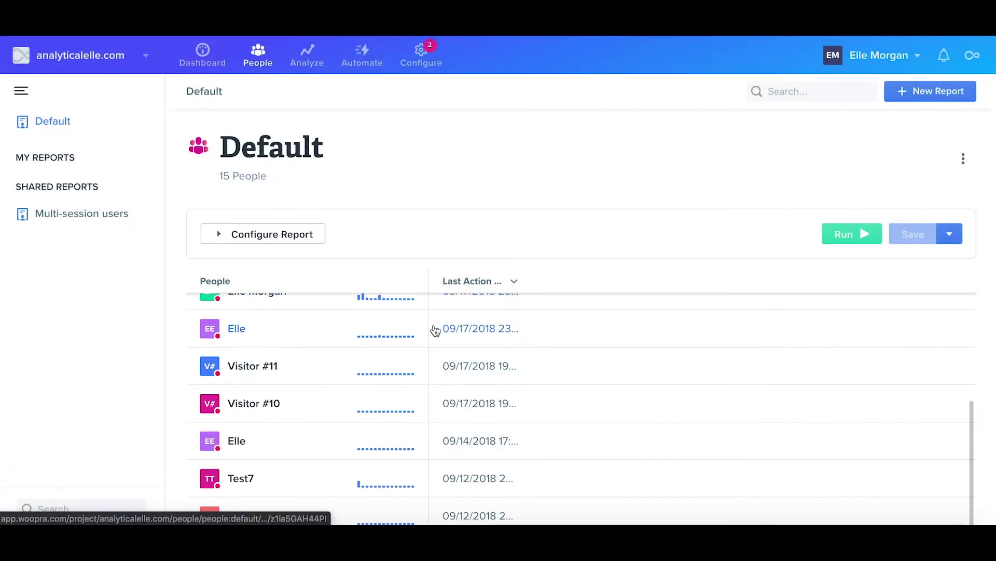
Step: Reload the Default people report so the new test visitor appears at the top
{"action": "scroll", "coordinate": [436, 332], "scroll_direction": "down", "scroll_amount": 4}
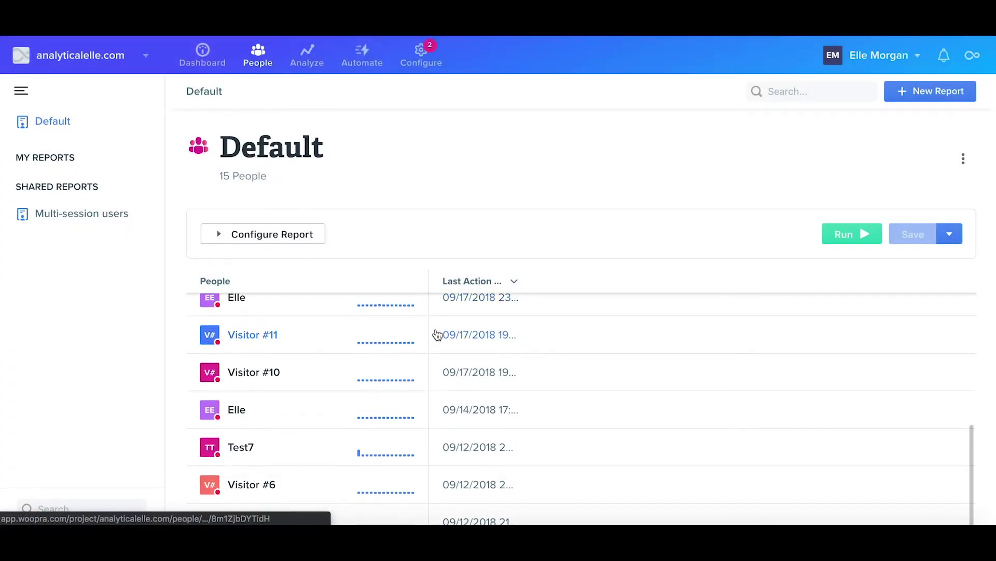
{"action": "scroll", "coordinate": [437, 335], "scroll_direction": "down", "scroll_amount": 2}
{"action": "scroll", "coordinate": [438, 338], "scroll_direction": "up", "scroll_amount": 10}
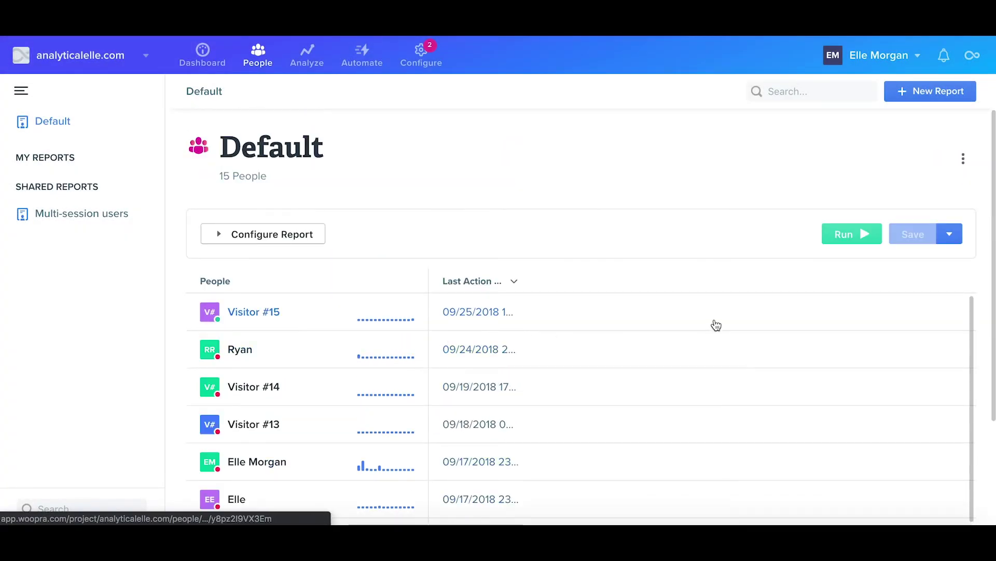
{"action": "left_click", "coordinate": [963, 158]}
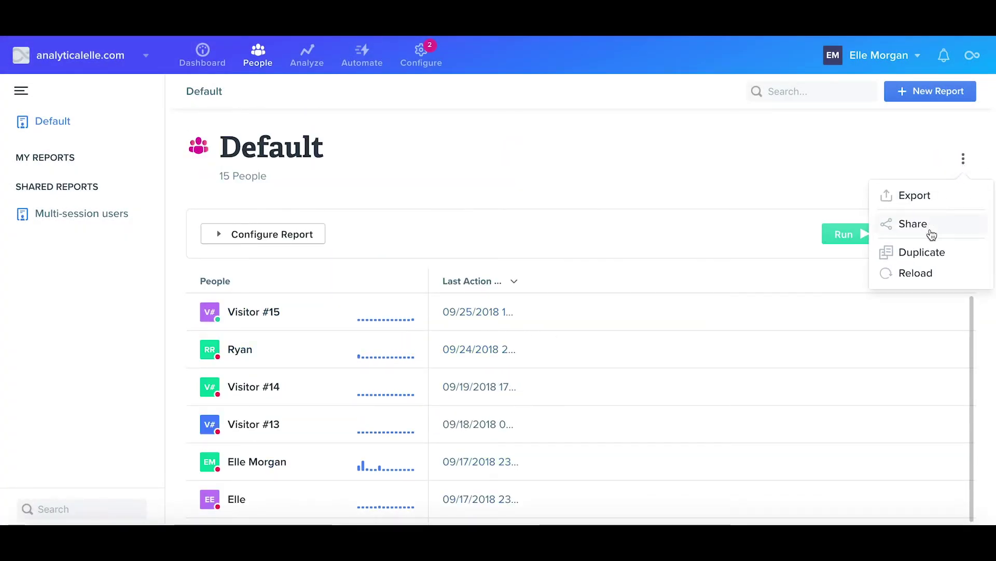
{"action": "left_click", "coordinate": [941, 272]}
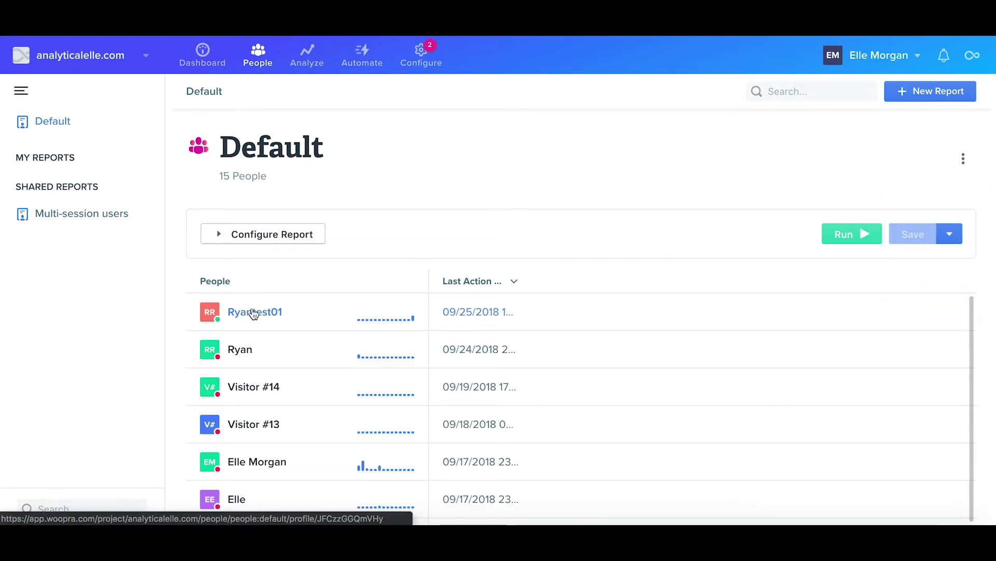
Step: Open the test contact's profile, expand the 'Did submit form' event and highlight its message
{"action": "left_click", "coordinate": [264, 313]}
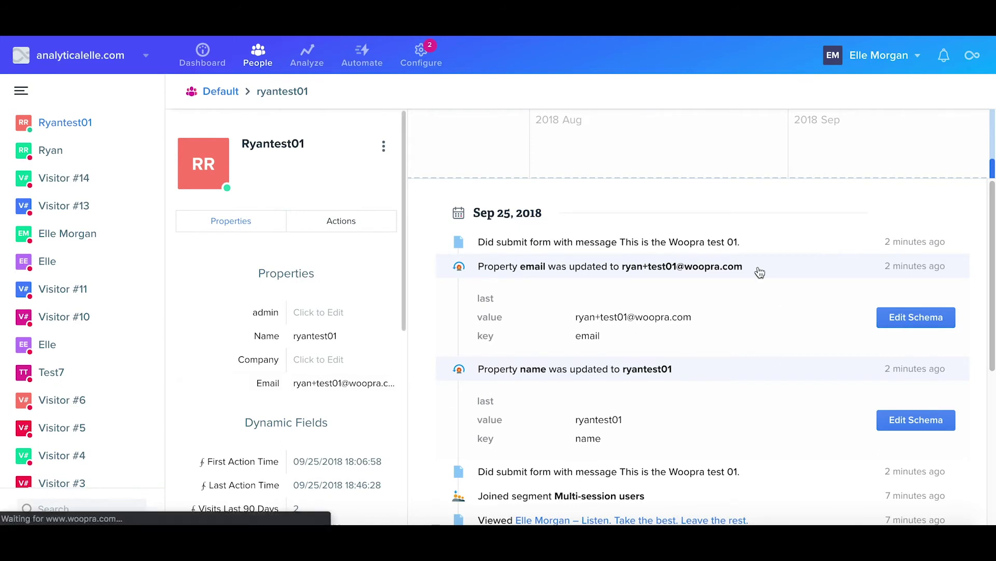
{"action": "left_click", "coordinate": [721, 243]}
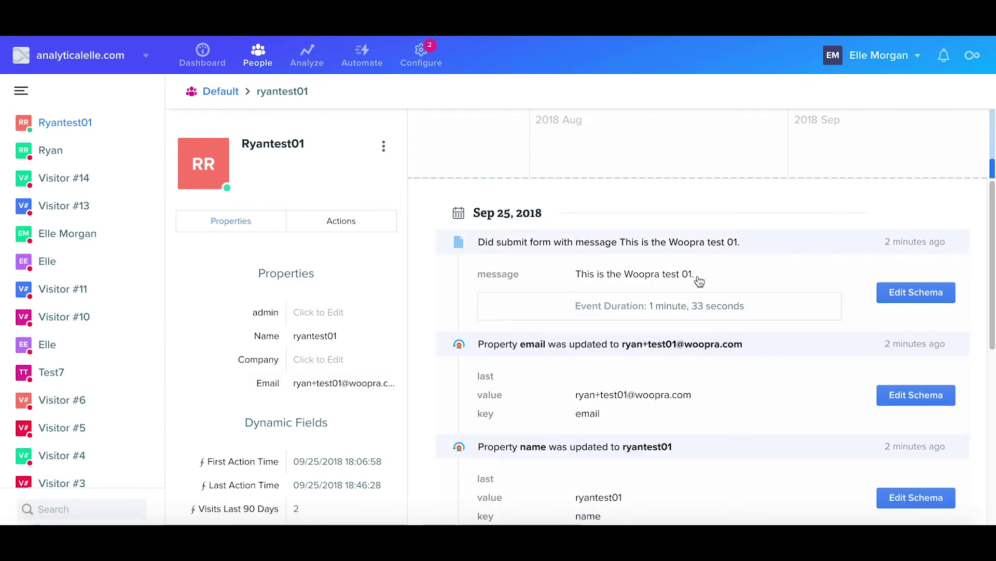
{"action": "left_click_drag", "start_coordinate": [696, 274], "coordinate": [580, 281]}
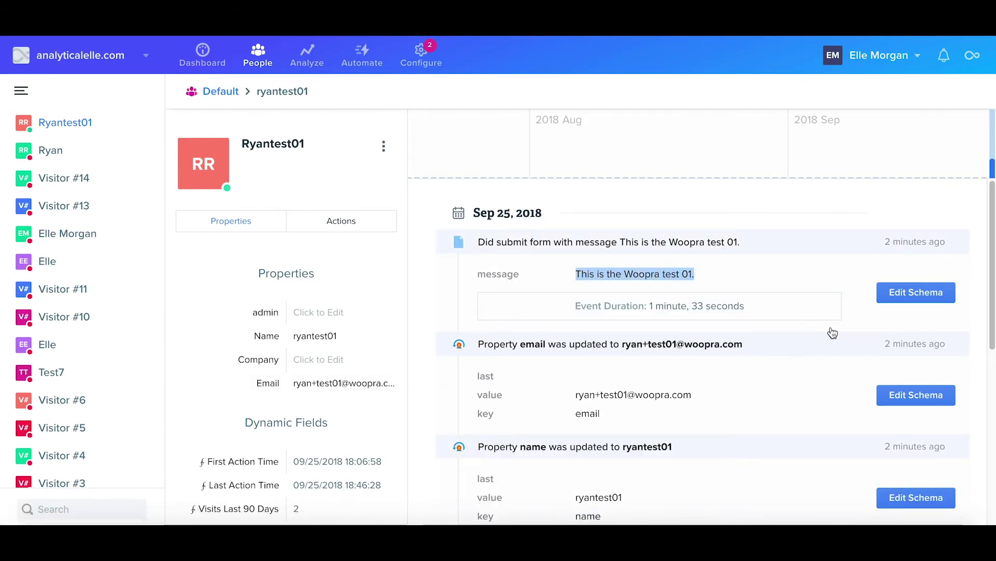